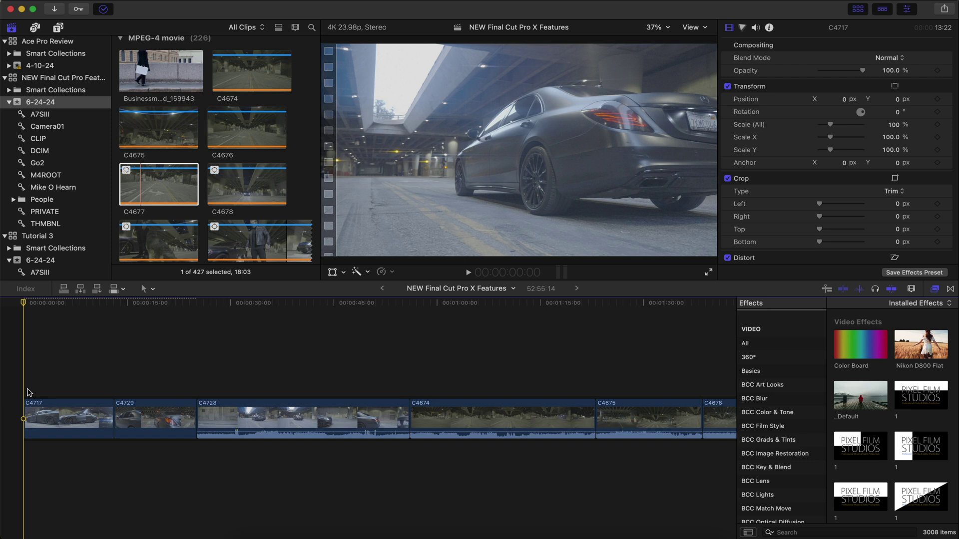
- Play the first timeline clip, C4717, from the beginning to review its ungraded look
key("space")
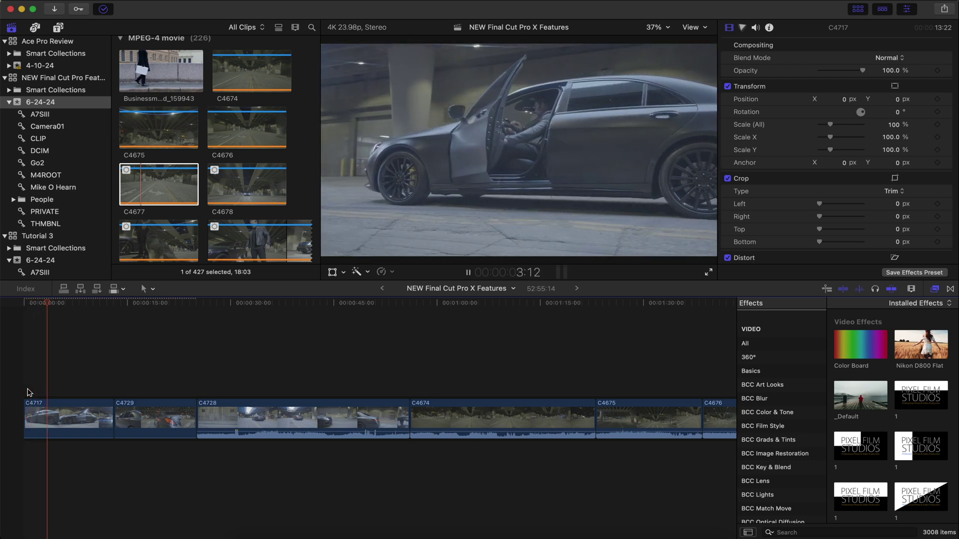
key("Home")
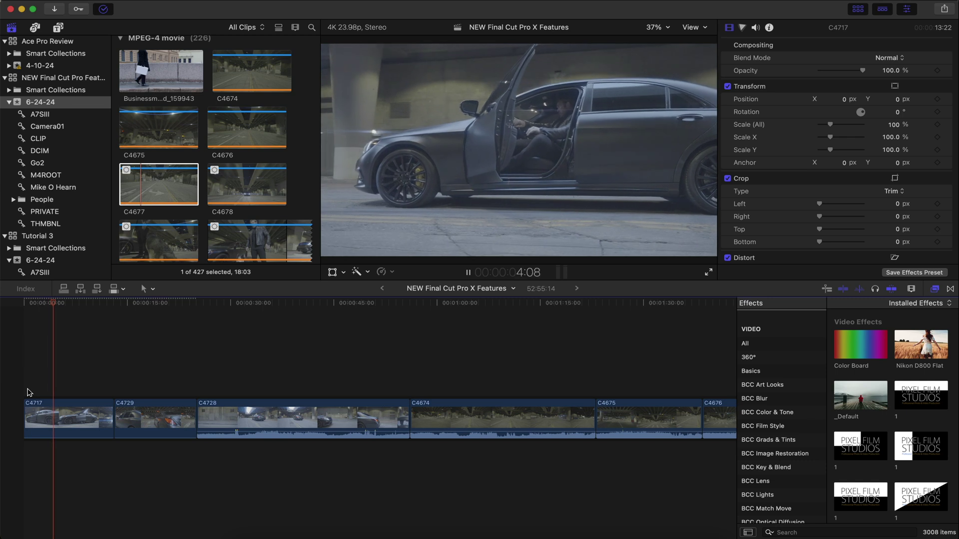
key("space")
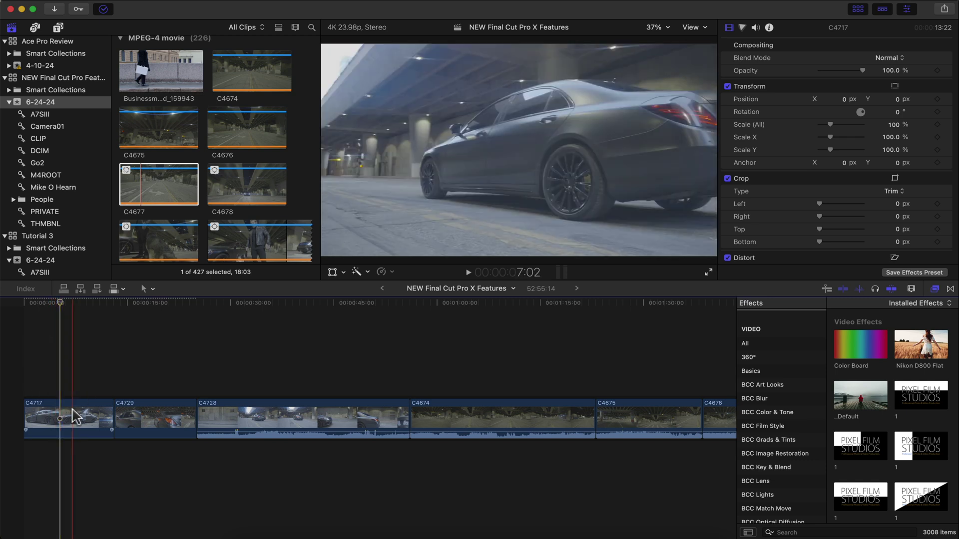
- Apply Enhance Light and Color to clip C4717 in the timeline
left_click(75, 416)
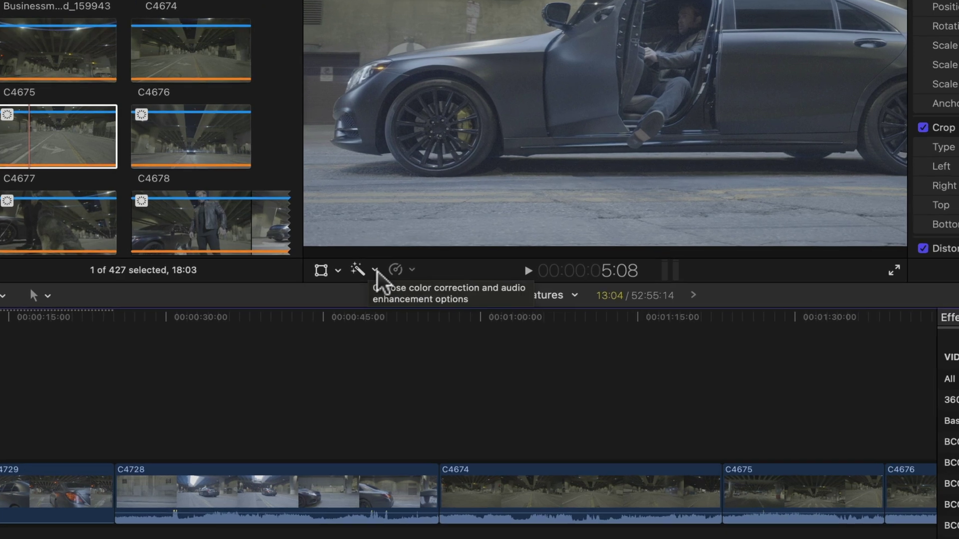
left_click(375, 271)
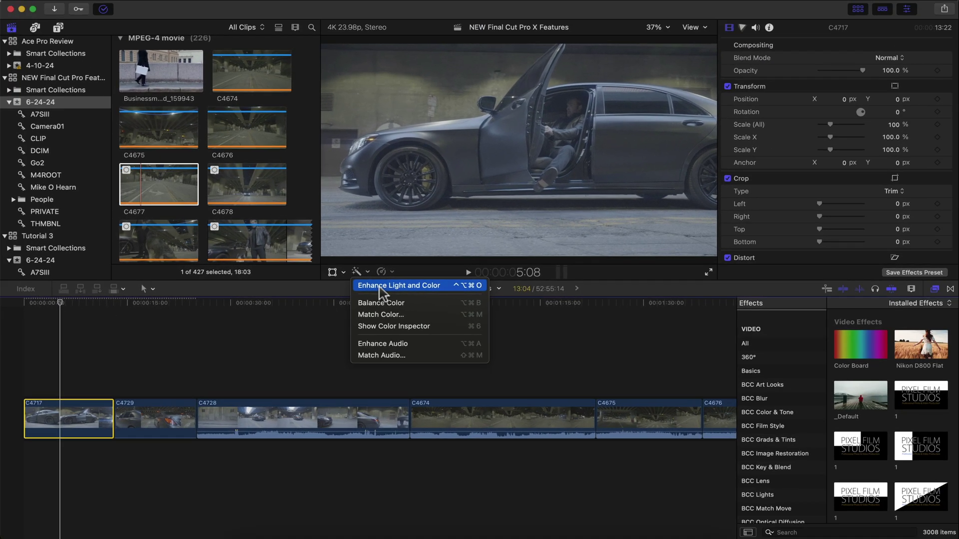
left_click(381, 287)
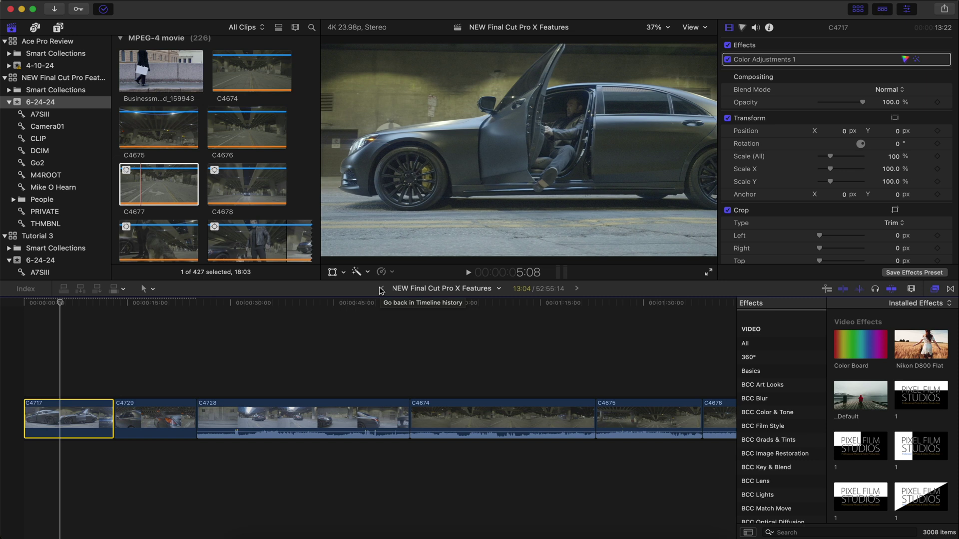
- Play clip C4717 from its start and again from about six seconds to review the enhanced look
left_click(27, 358)
key("space")
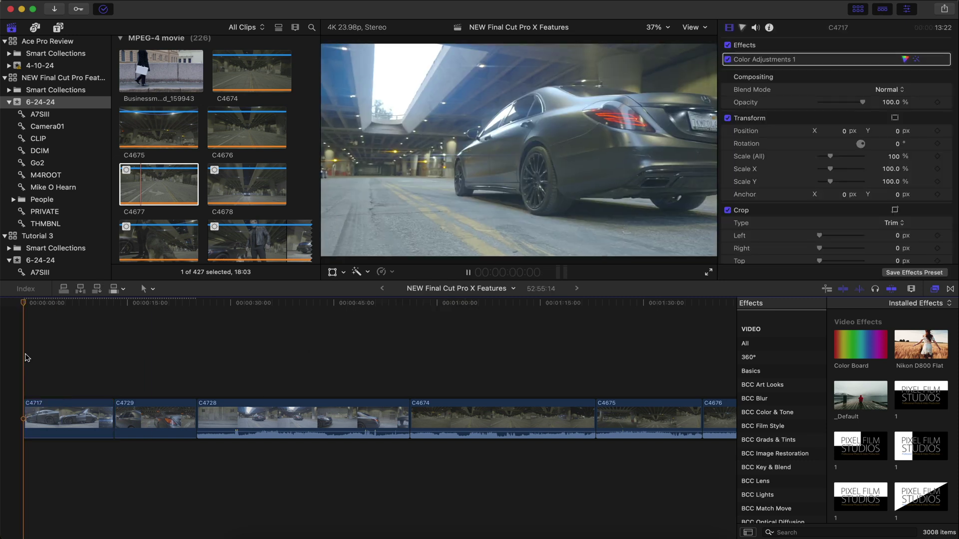
key("space")
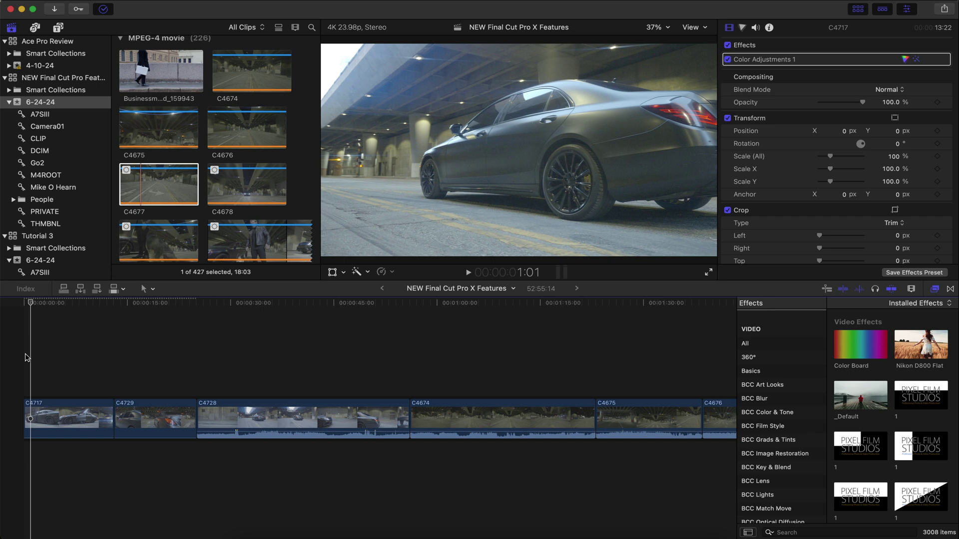
left_click(64, 355)
key("space")
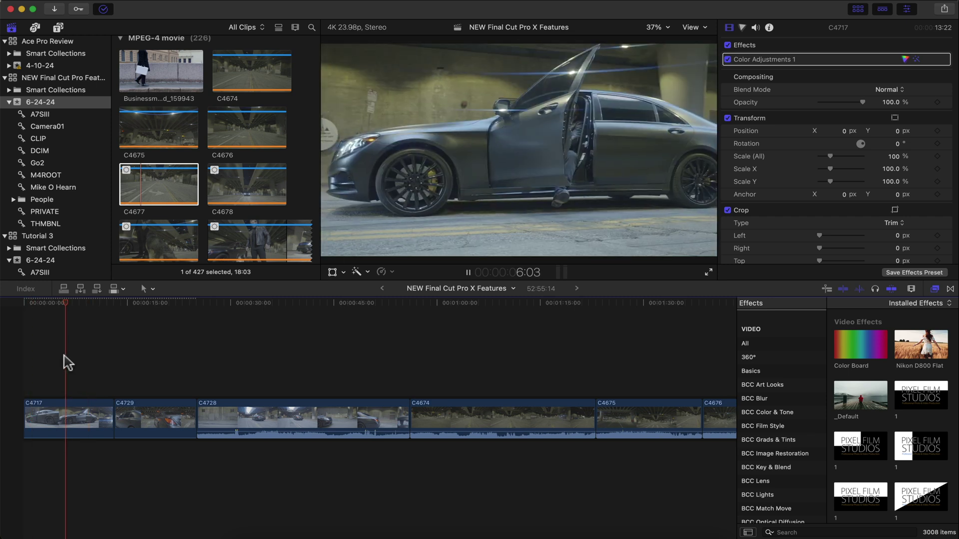
key("space")
- Select clip C4717 and open the controls of its Color Adjustments 1 effect
left_click(68, 397)
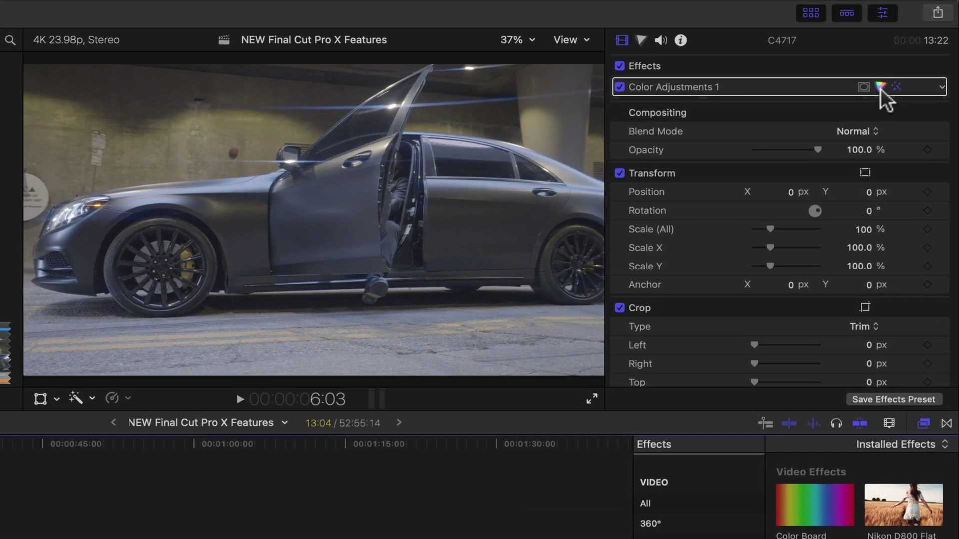
left_click(880, 88)
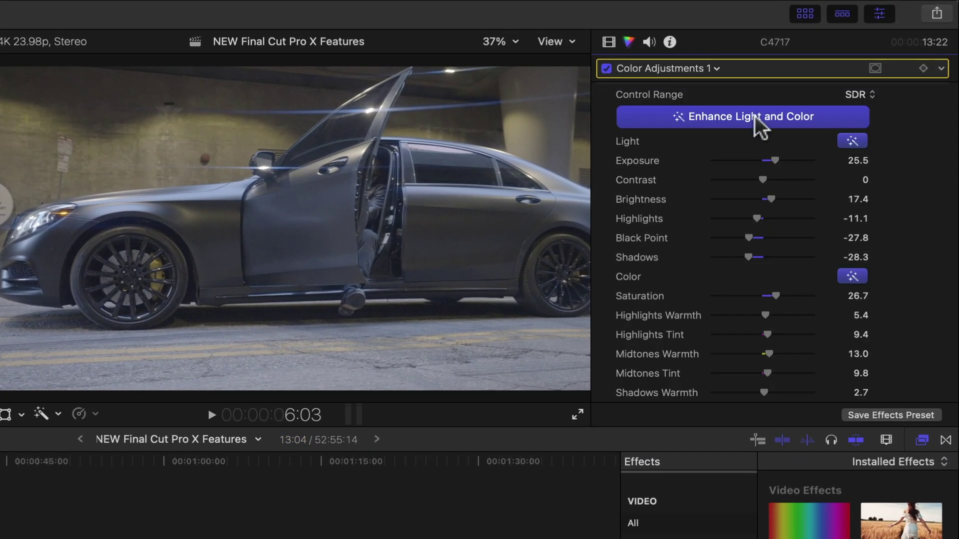
left_click(754, 116)
- Set clip C4717's Contrast to 40 and Black Point to -48 in Color Adjustments 1
left_click_drag(765, 180, 785, 180)
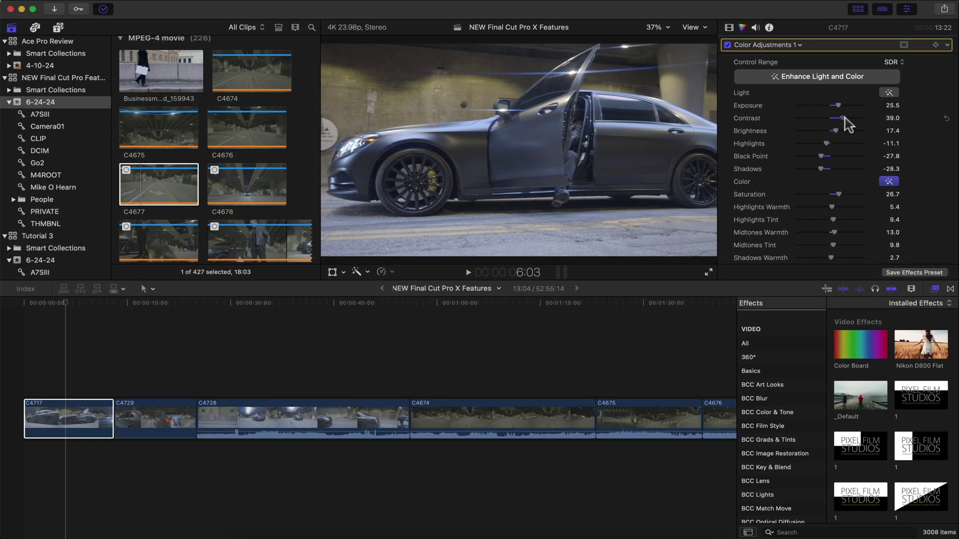
left_click_drag(844, 118, 845, 118)
left_click_drag(821, 156, 815, 156)
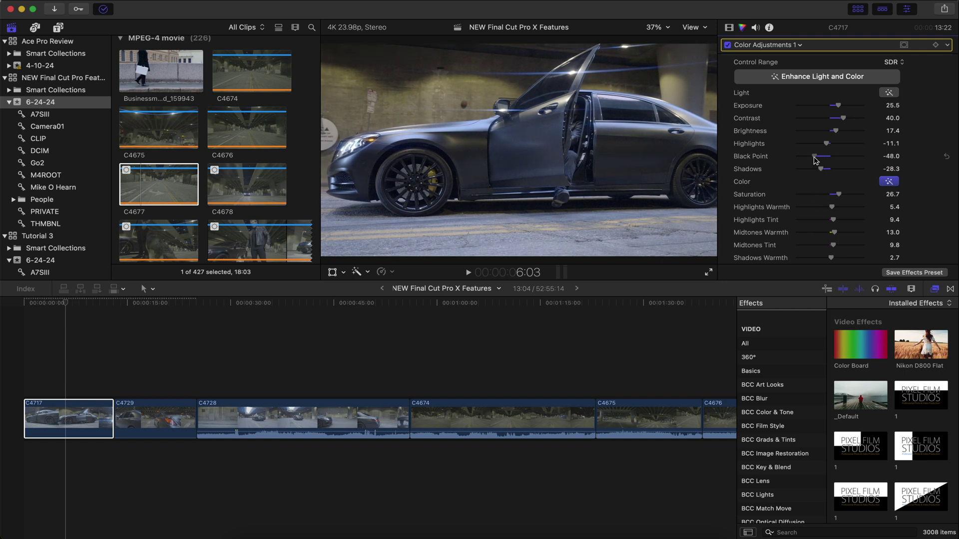
left_click(72, 377)
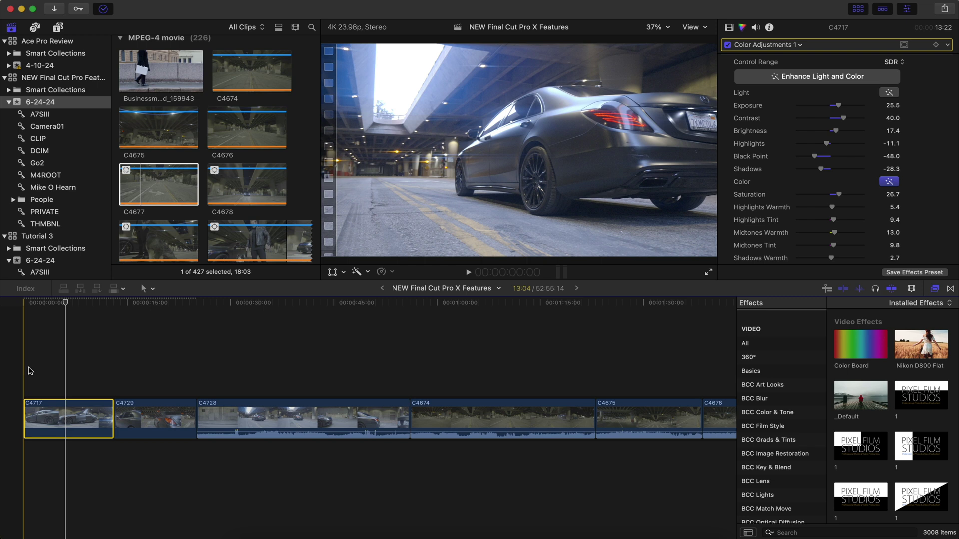
- Restore the automatic Light enhancement on clip C4717, and toggle the Light and Color enhancements off and on to compare
left_click(889, 93)
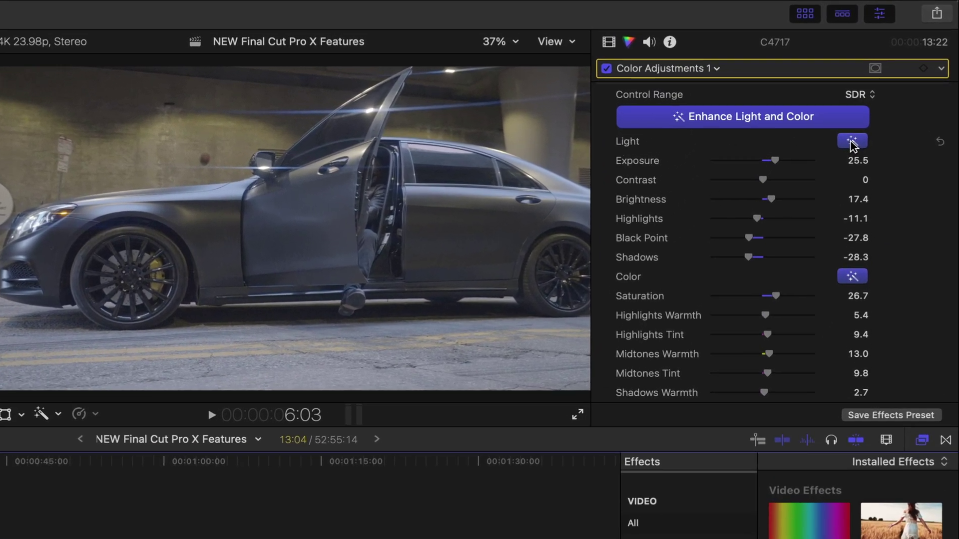
left_click(852, 143)
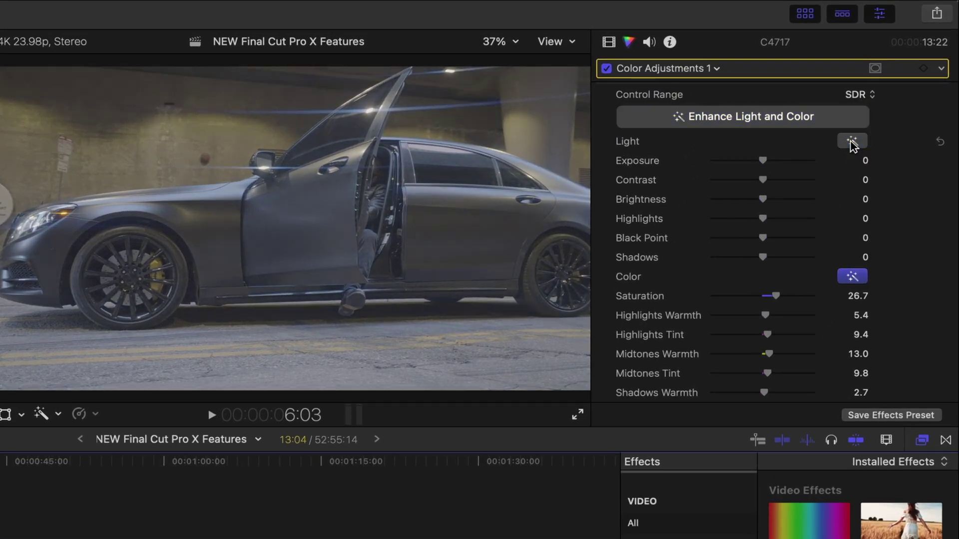
left_click(854, 278)
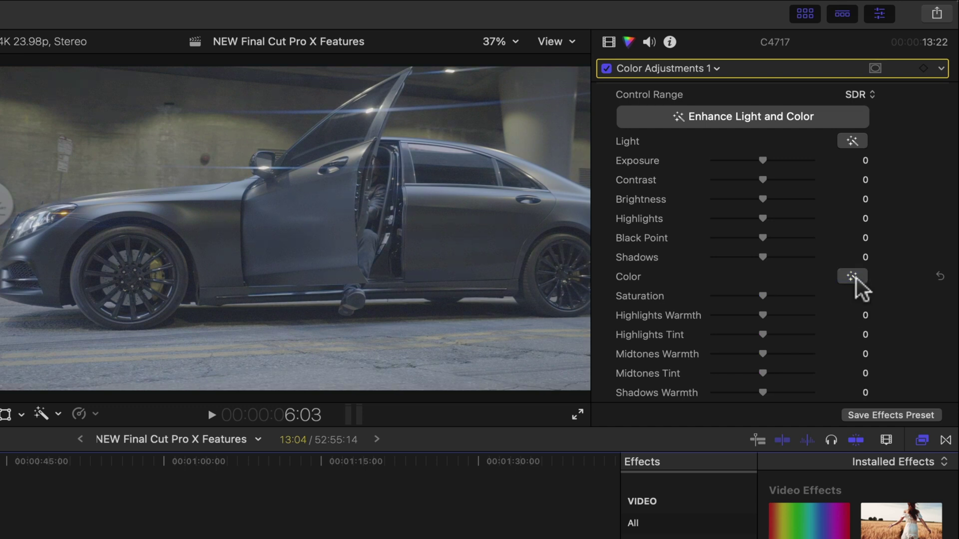
left_click(855, 278)
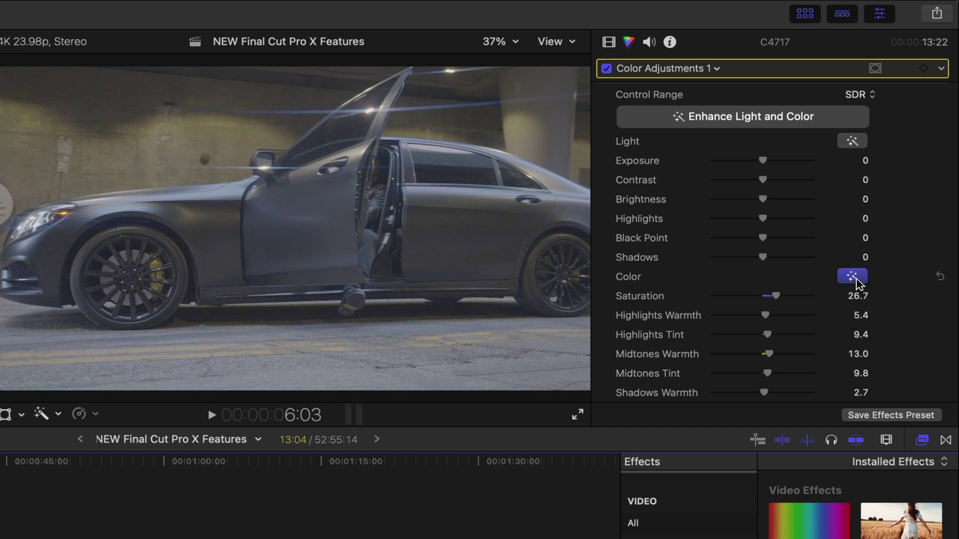
left_click(863, 143)
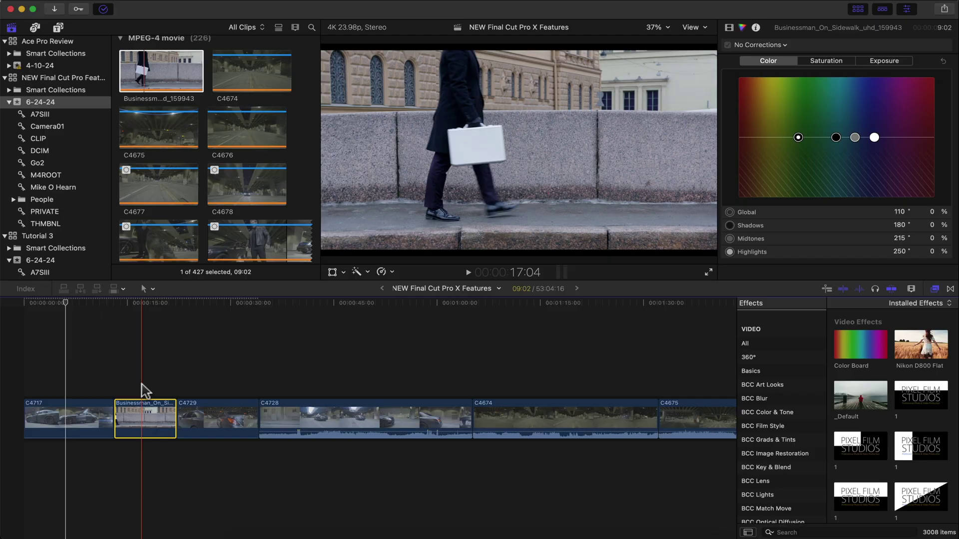
- Play the Businessman_On_Sidewalk clip from its start at normal speed
left_click(118, 394)
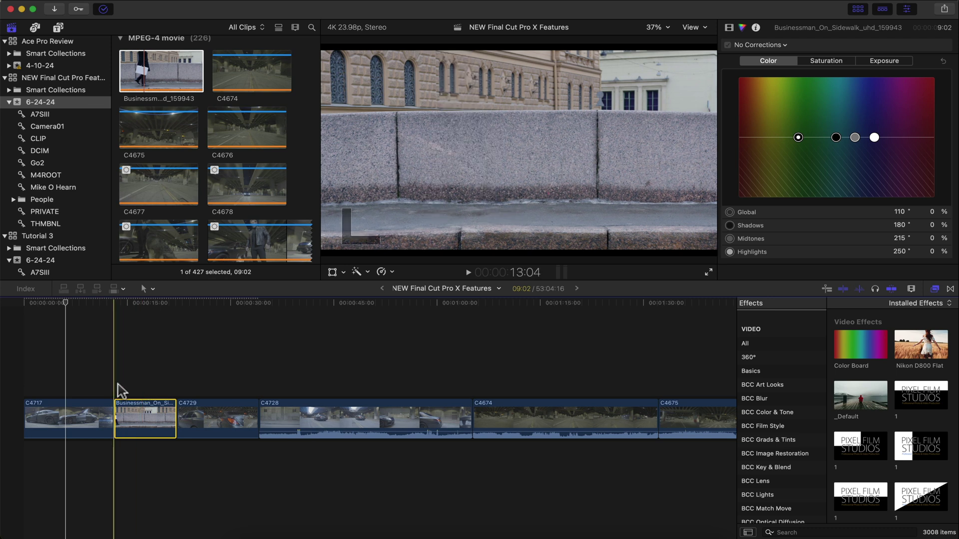
key("space")
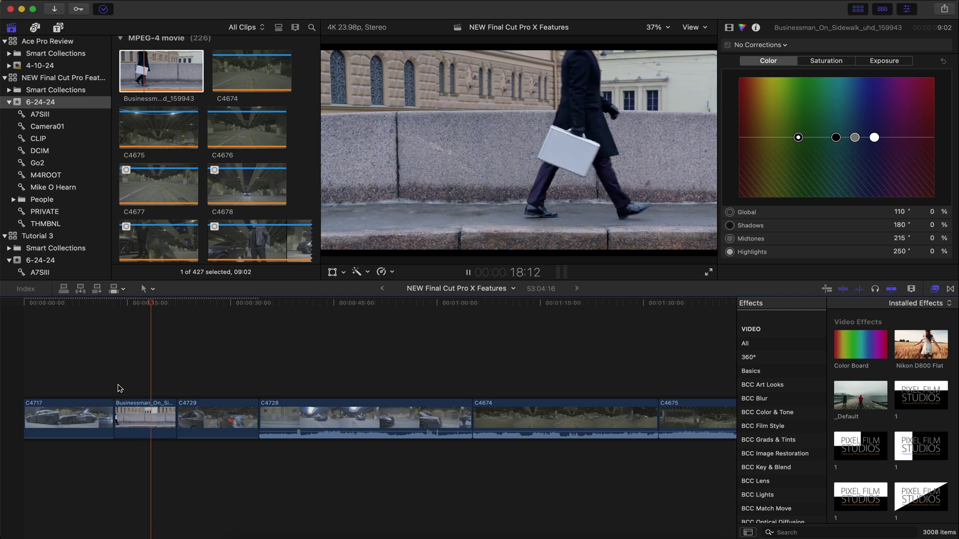
key("space")
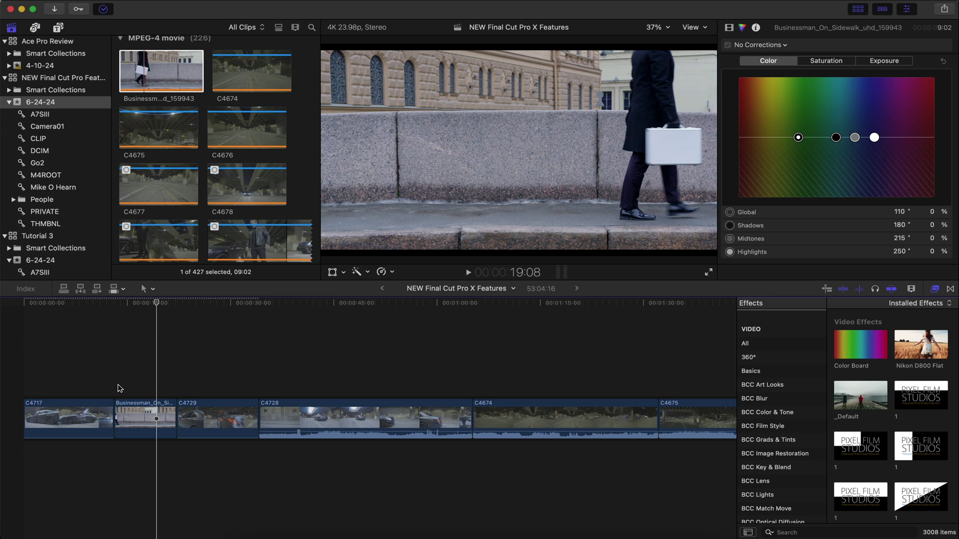
- Retime the Businessman_On_Sidewalk clip to Slow 25%
left_click(120, 418)
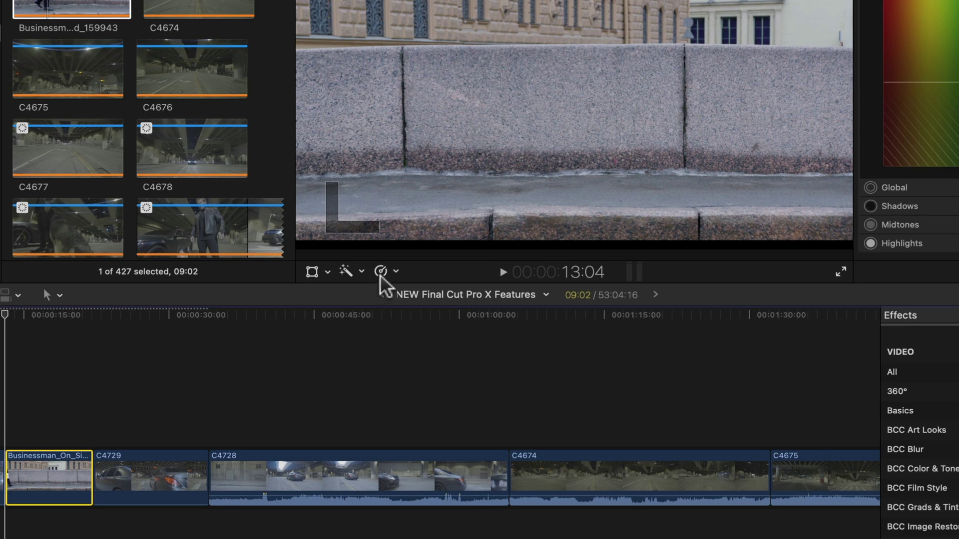
left_click(397, 271)
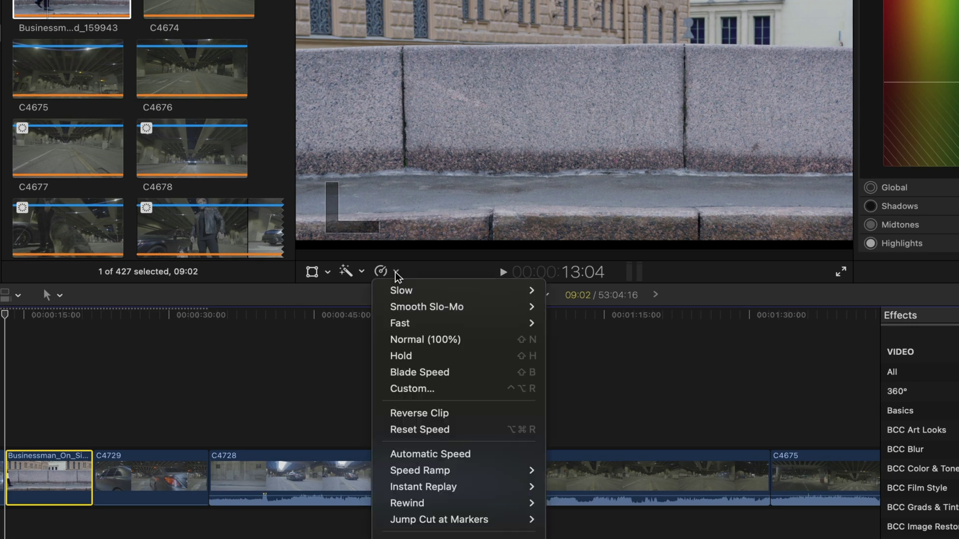
mouse_move(406, 293)
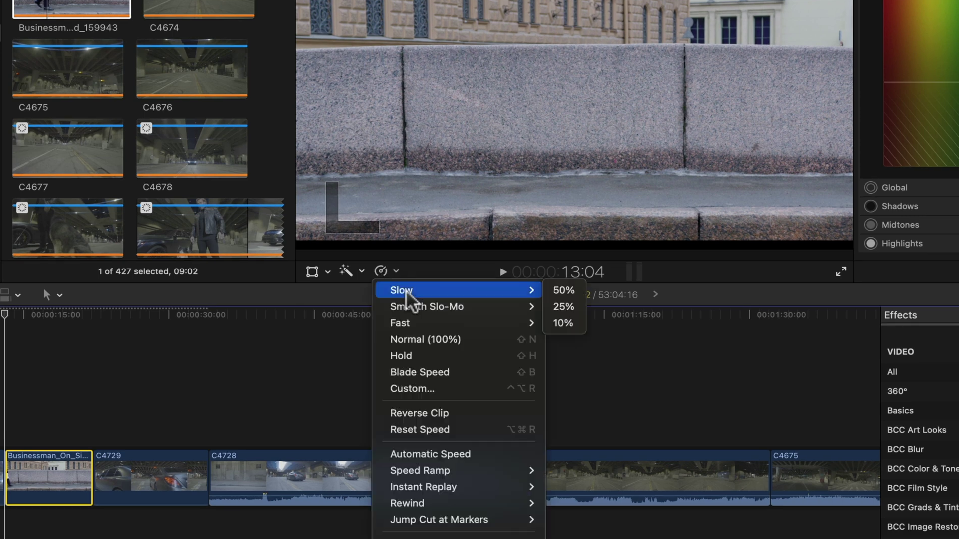
left_click(559, 307)
- Play the slowed Businessman_On_Sidewalk clip from its start and from the part where the man walks through
key("space")
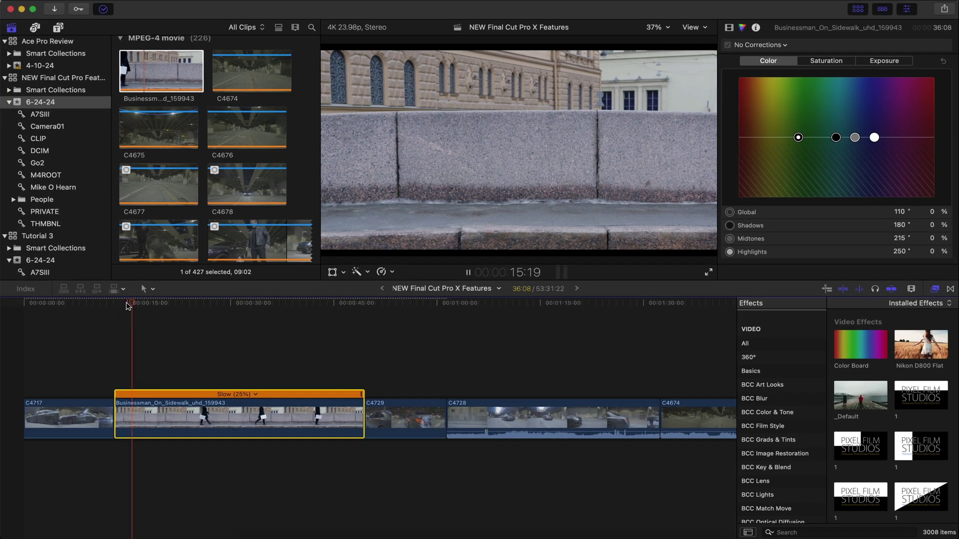
key("space")
left_click(196, 304)
key("space")
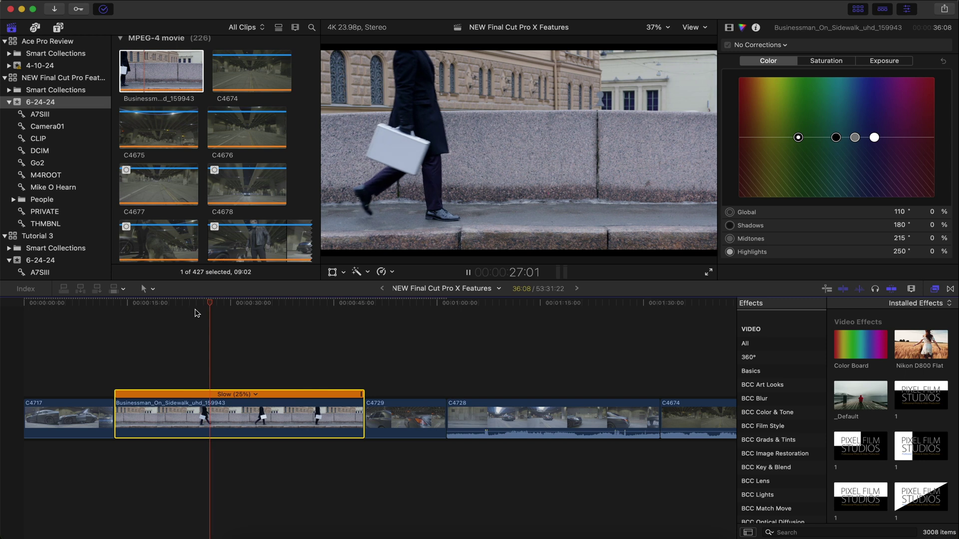
left_click(222, 366)
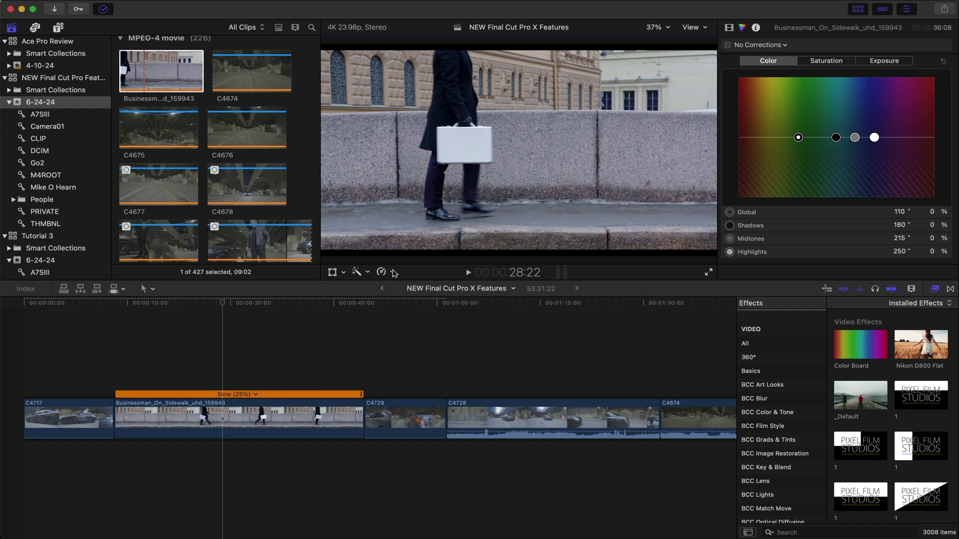
- Set the slowed Businessman_On_Sidewalk clip's retiming video quality to Best (Machine Learning) and play it back
left_click(393, 273)
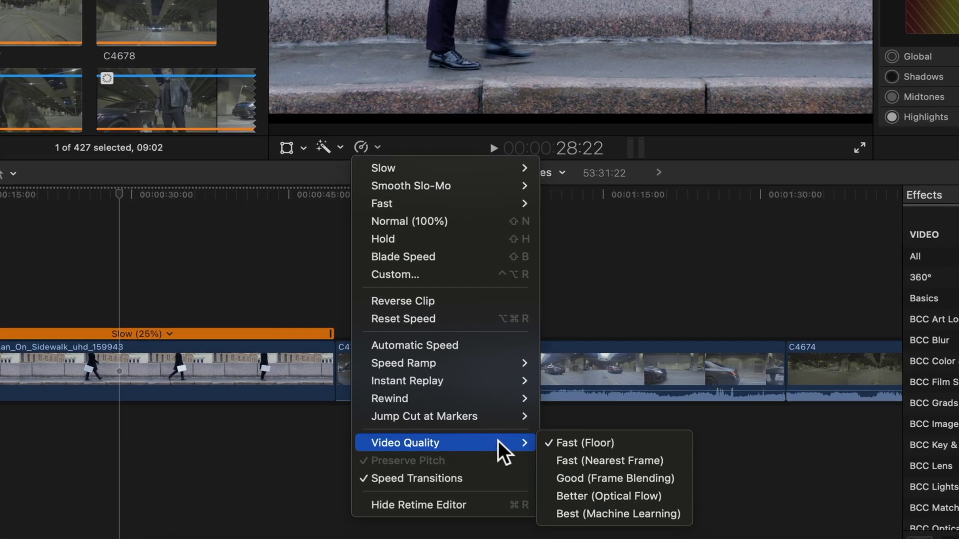
left_click(617, 514)
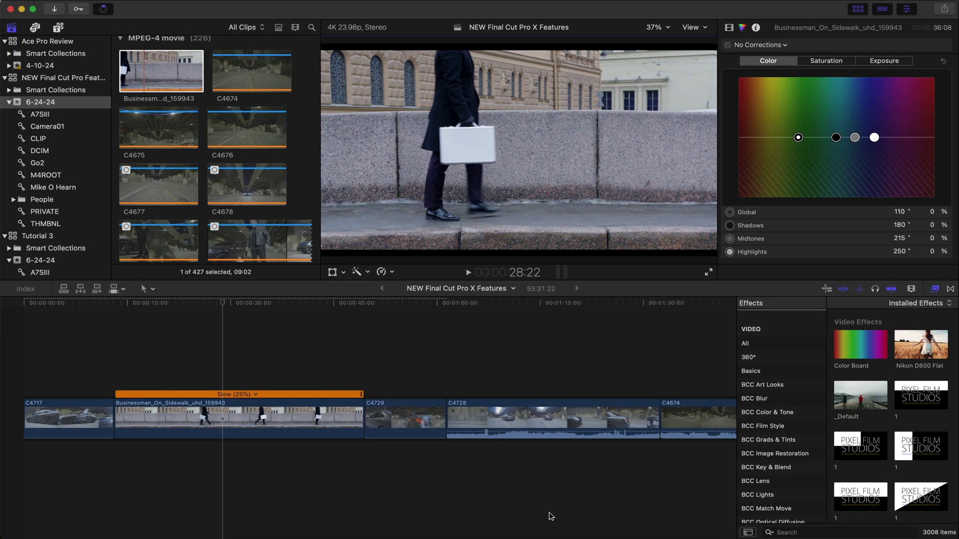
left_click(169, 349)
key("space")
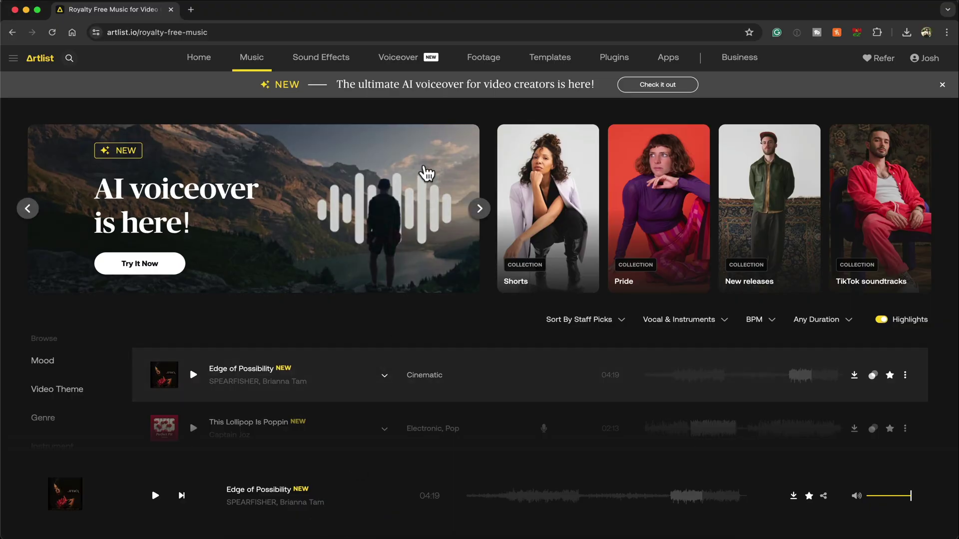
- Switch to Artlist in the browser, generate a Rural voiceover of a short self-introduction ending "How may I help you today?", and play it
left_click(413, 63)
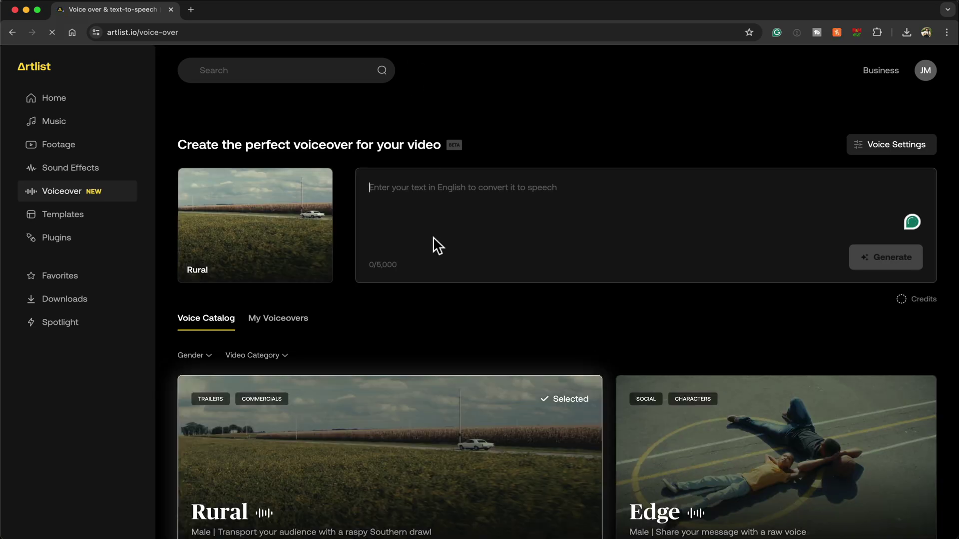
type("Hi there. This is Josh")
type(". How may")
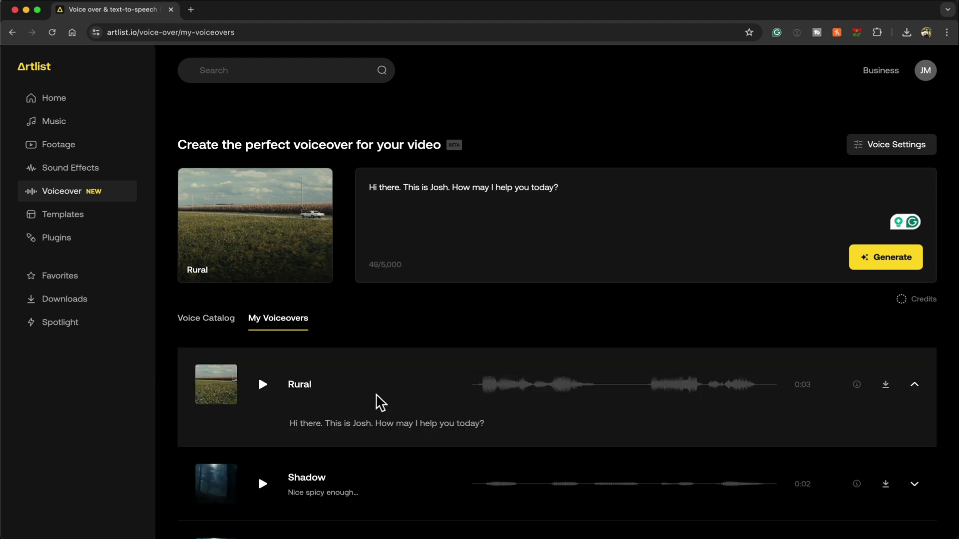
key("XF86AudioRaiseVolume")
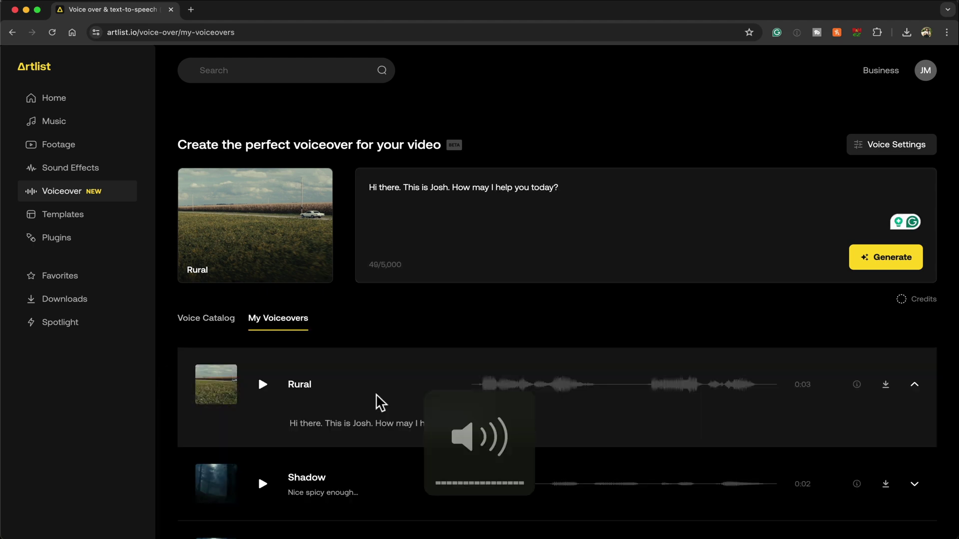
left_click(263, 387)
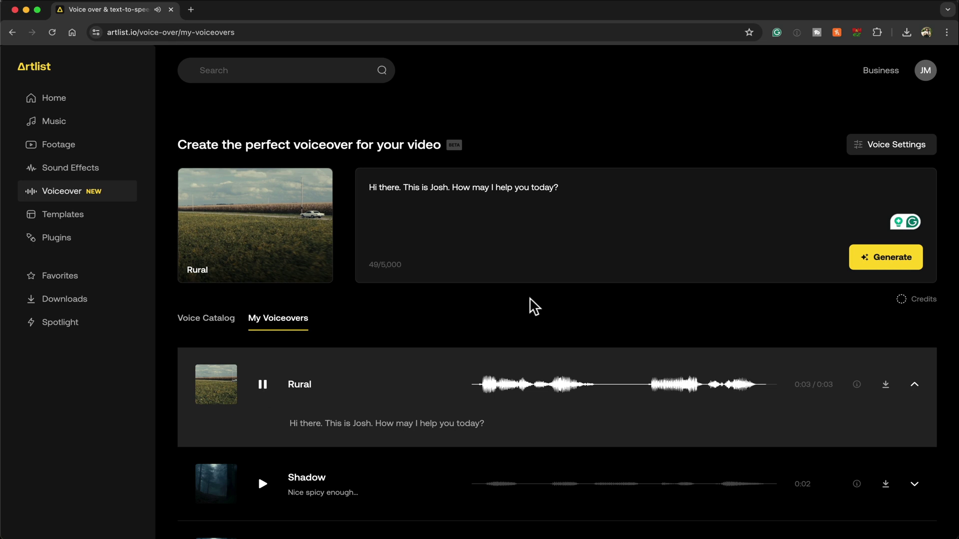
- Lower the voice's emotional range toward Flat, regenerate the Rural voiceover with the same text, and play the new version
left_click(914, 152)
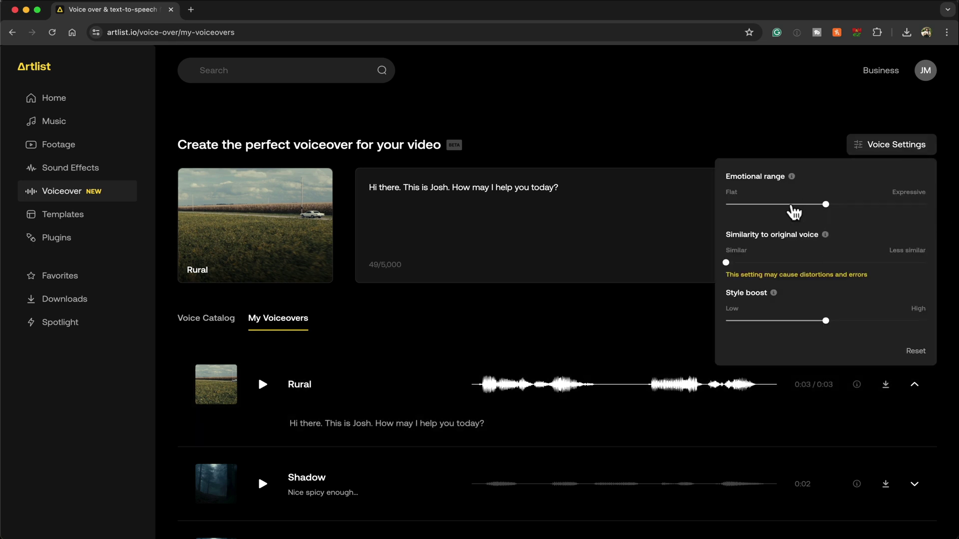
left_click_drag(793, 204, 770, 208)
left_click(263, 384)
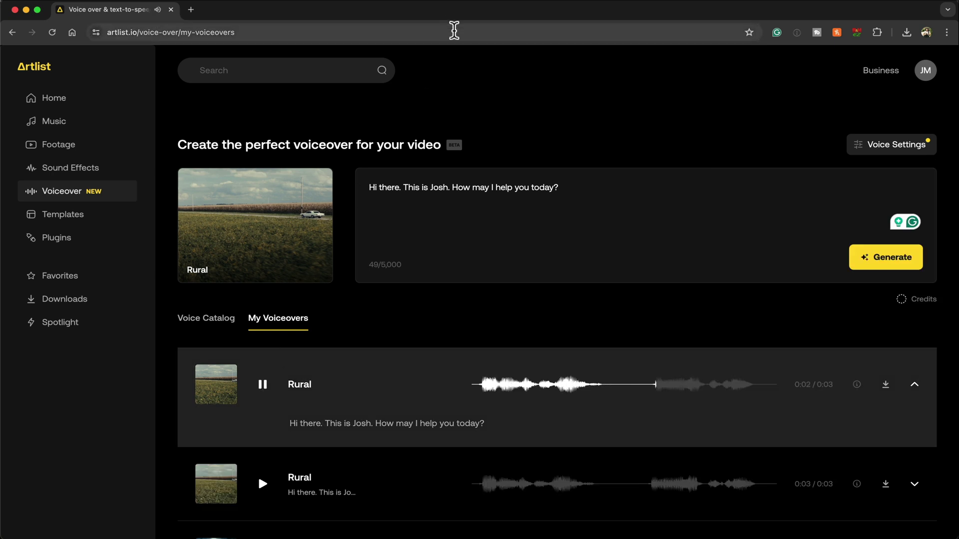
- Browse the voice catalog and preview sample voices such as Edge, Paradigm and Reveal
scroll(507, 60, "down", 2)
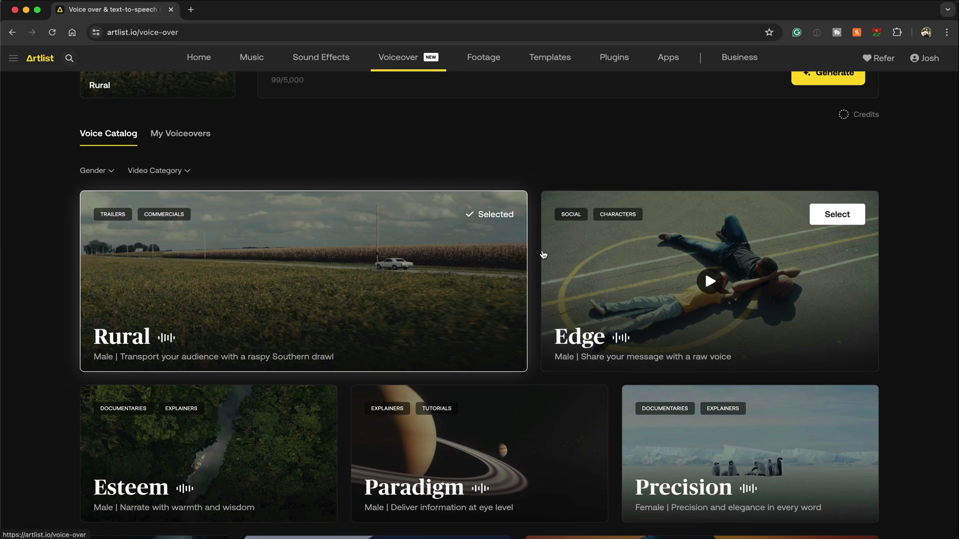
scroll(543, 255, "down", 5)
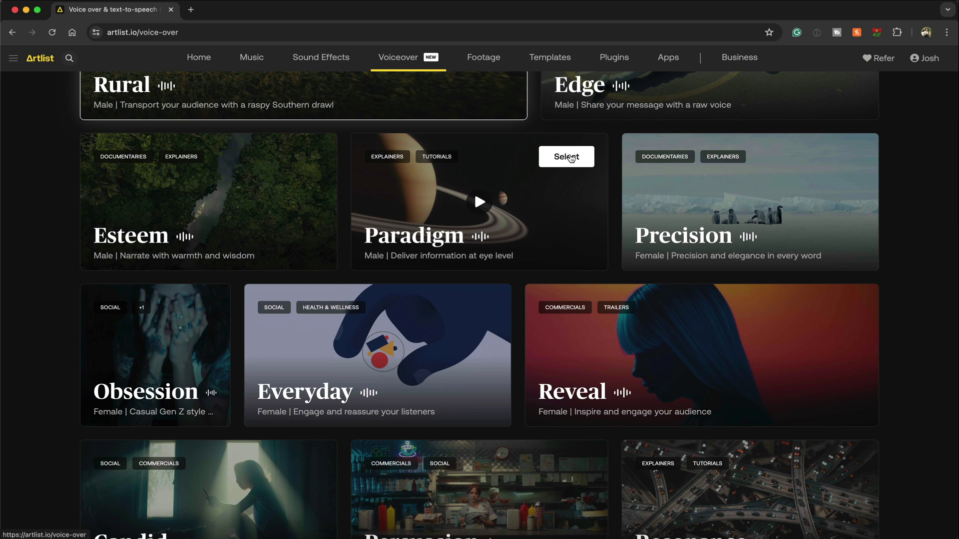
scroll(542, 253, "down", 8)
left_click(478, 343)
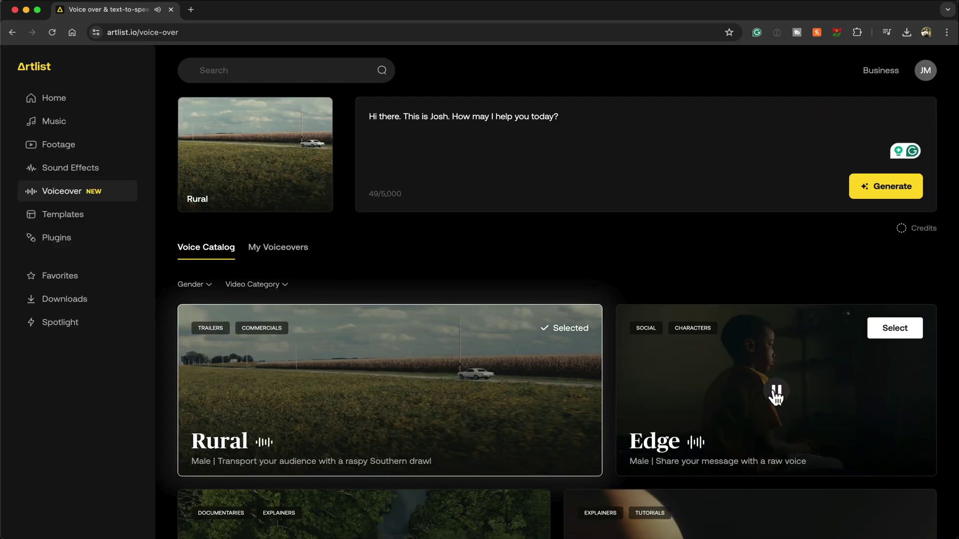
scroll(749, 395, "down", 2)
scroll(775, 398, "down", 2)
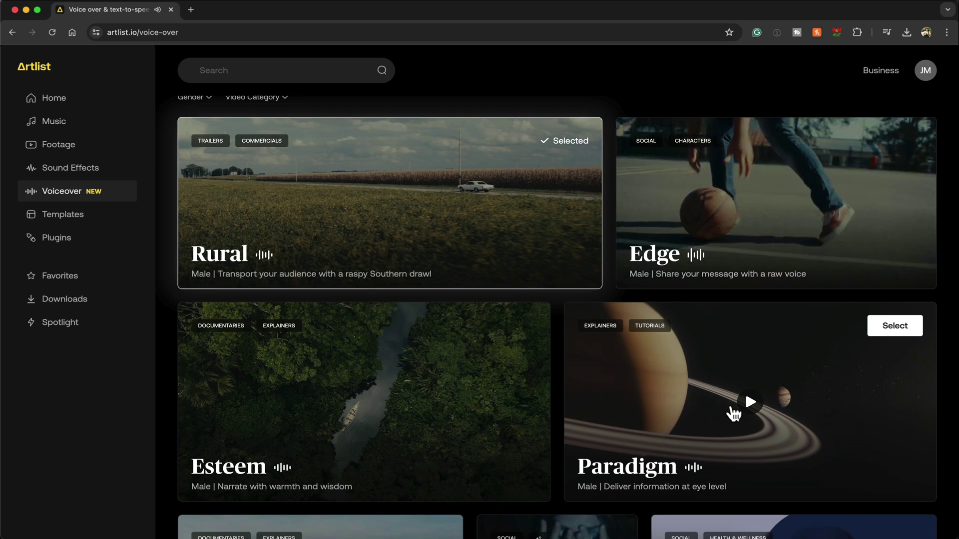
scroll(752, 410, "up", 1)
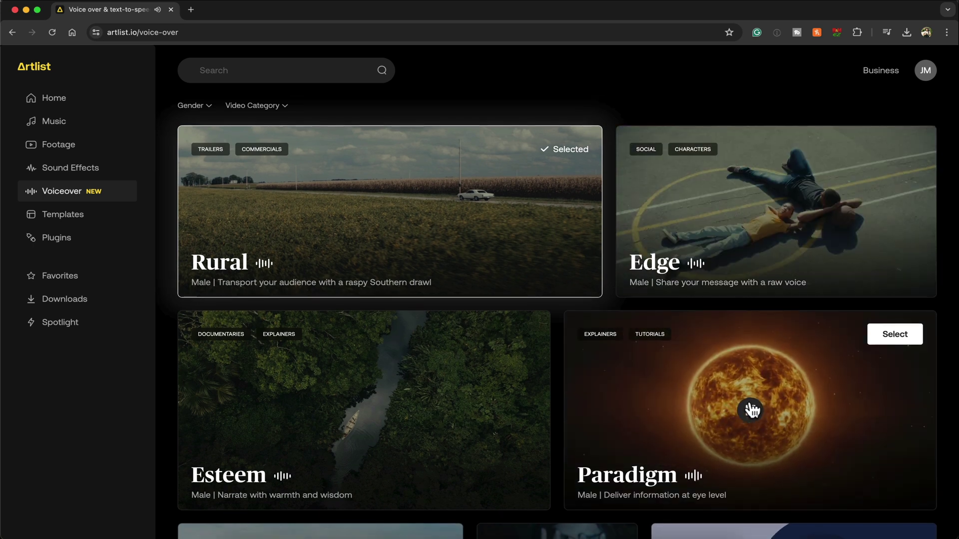
scroll(456, 231, "down", 10)
scroll(459, 234, "up", 1)
scroll(458, 234, "up", 1)
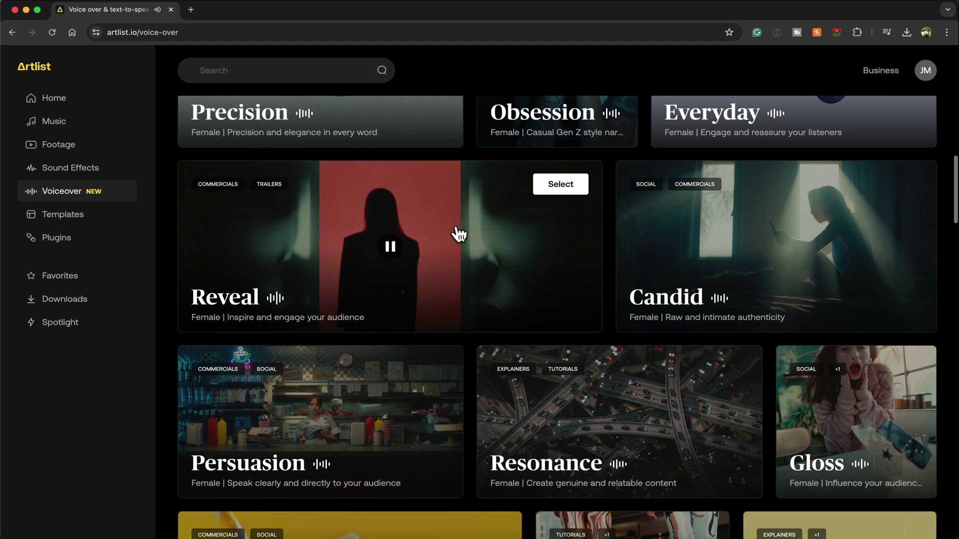
scroll(459, 233, "up", 1)
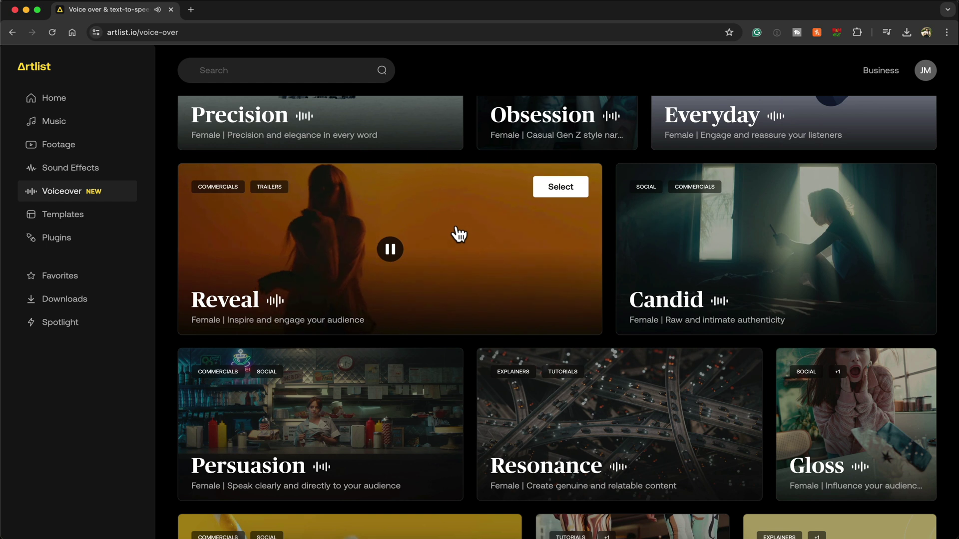
- Generate a Professor voiceover of "I hope you enjoyed this quick Final Cut Pro tutorial!", play it, and download it
mouse_move(632, 399)
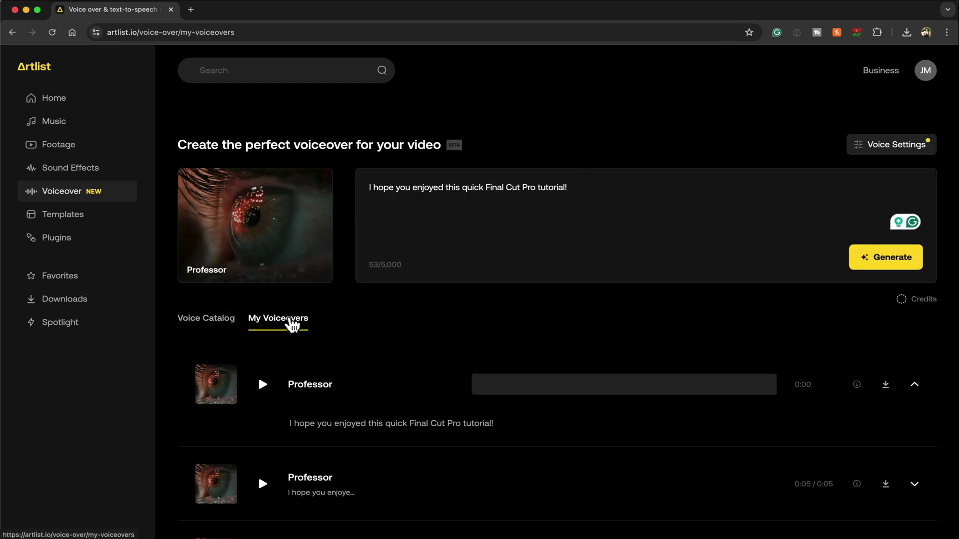
left_click(262, 386)
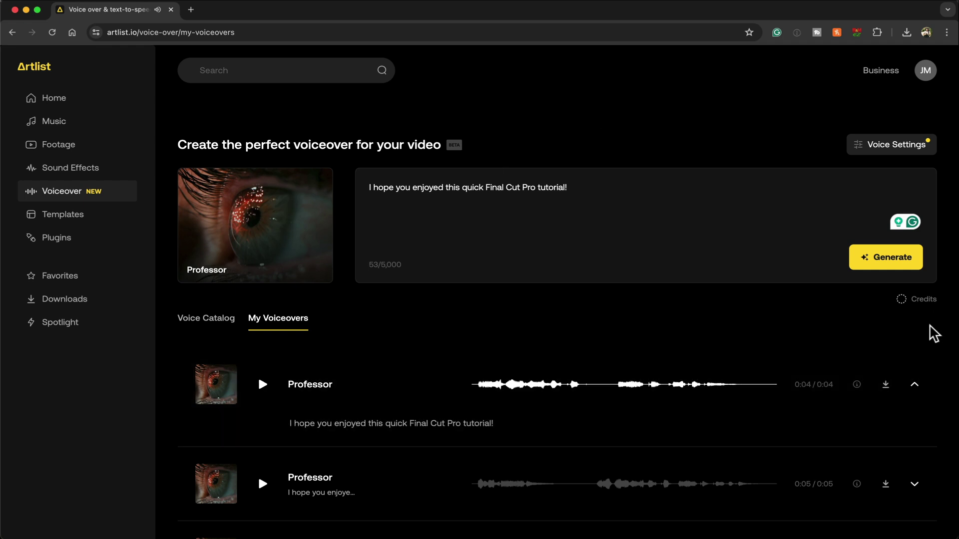
left_click(885, 385)
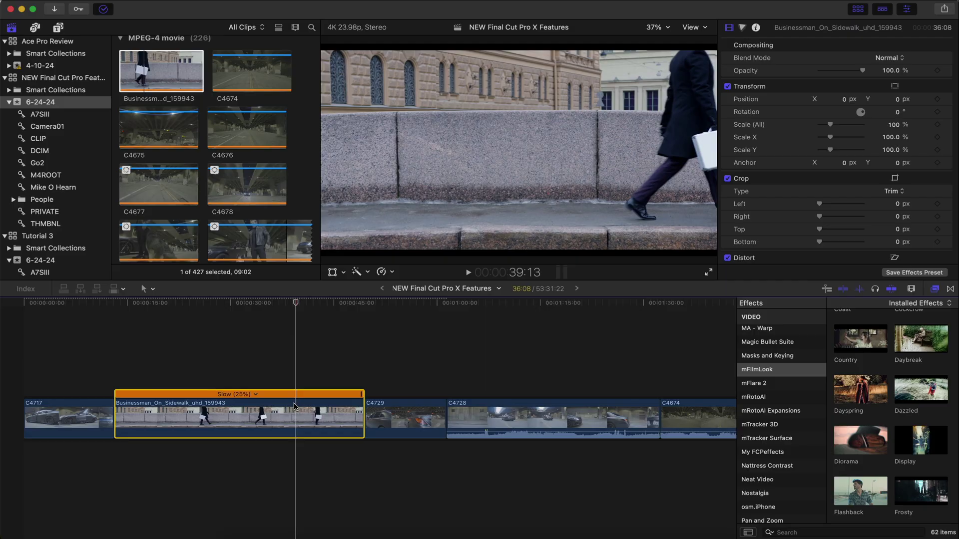
- Switch to Final Cut Pro, copy the Dayspring effect from clip C4717 onto clip C4729, and move the playhead into C4729
left_click(81, 426)
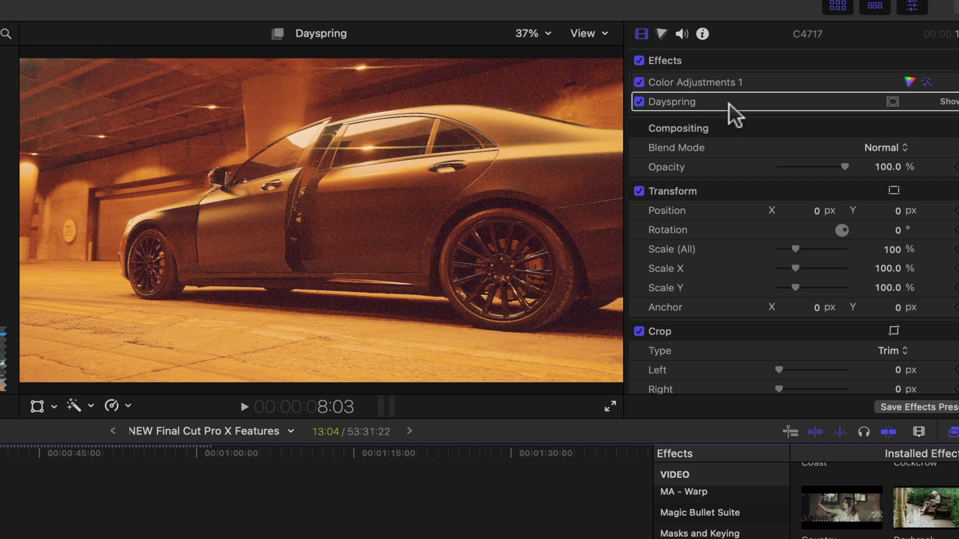
left_click_drag(729, 103, 208, 538)
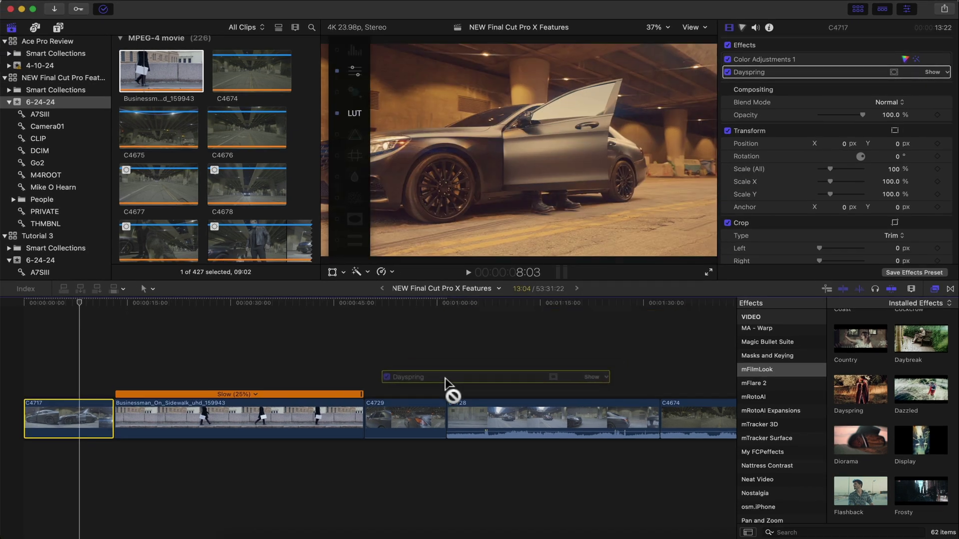
left_click_drag(445, 384, 419, 434)
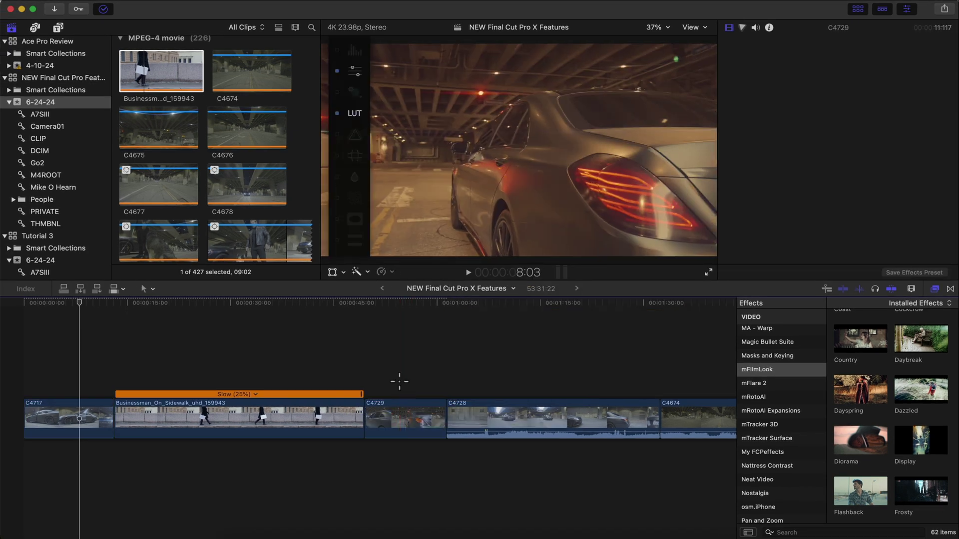
left_click(399, 381)
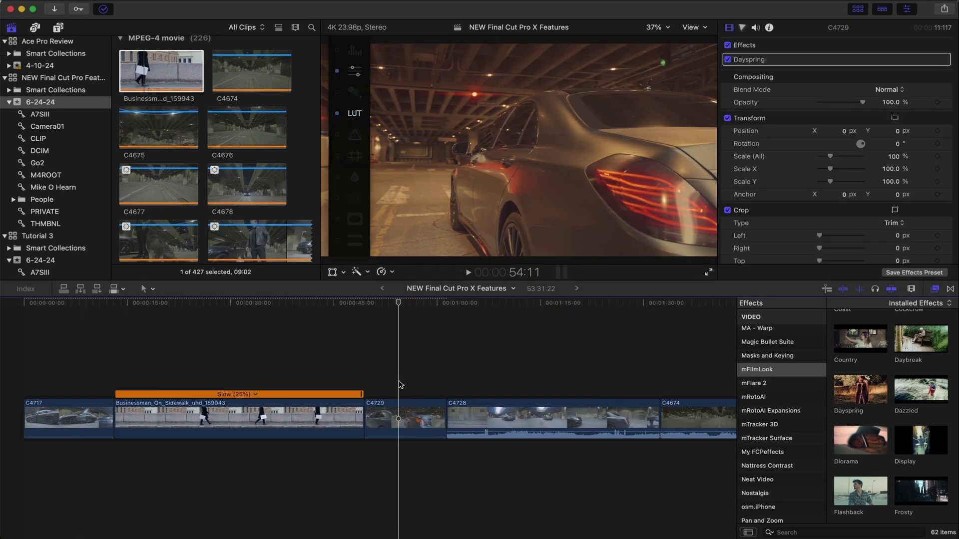